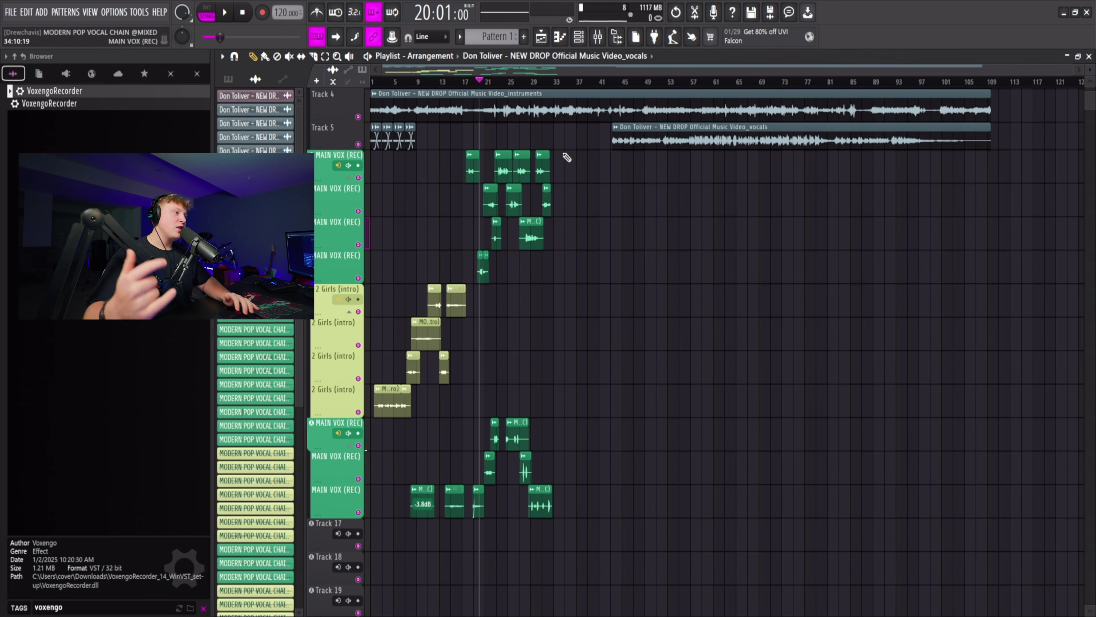
# Show the mixer and play the arrangement to hear the 2 Girls (intro) vocal through its effects chain.
pyautogui.press('F9')
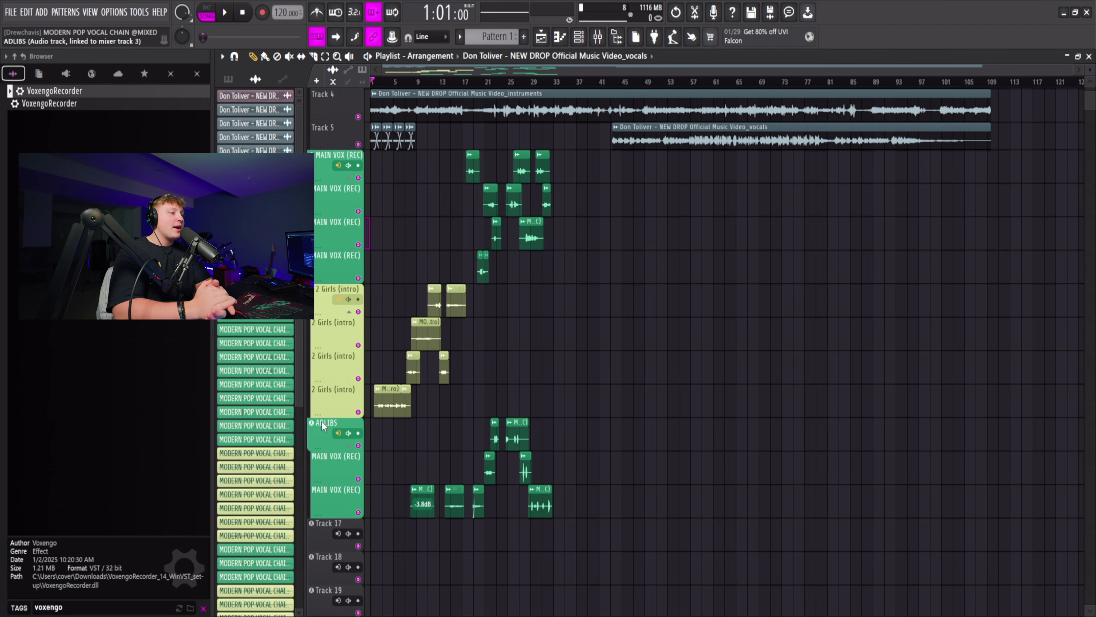
pyautogui.click(597, 37)
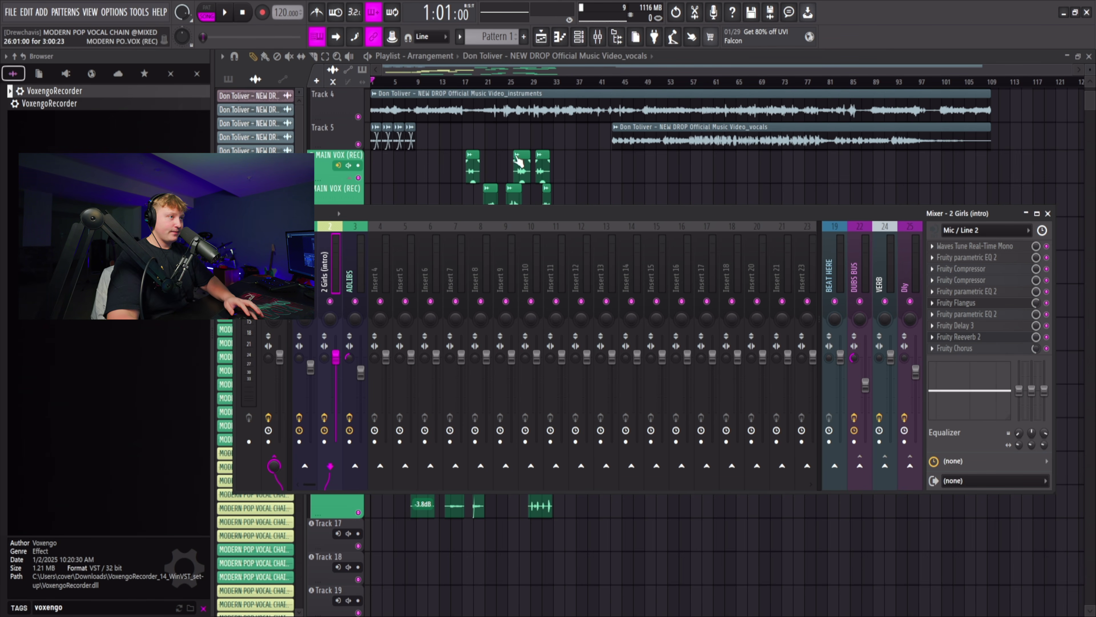
pyautogui.press('space')
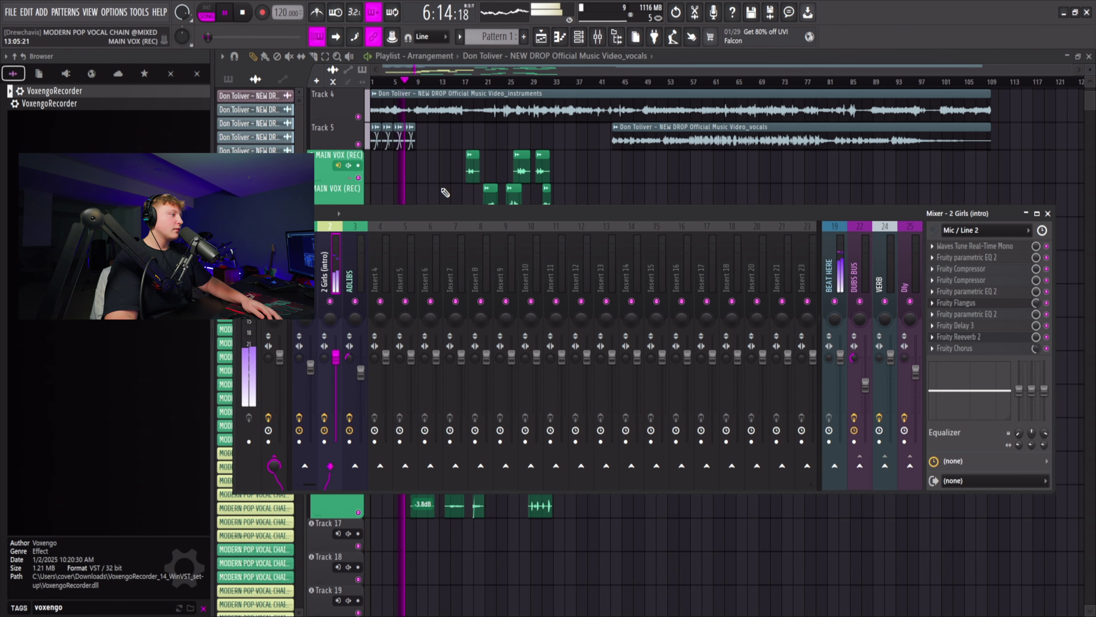
pyautogui.press('space')
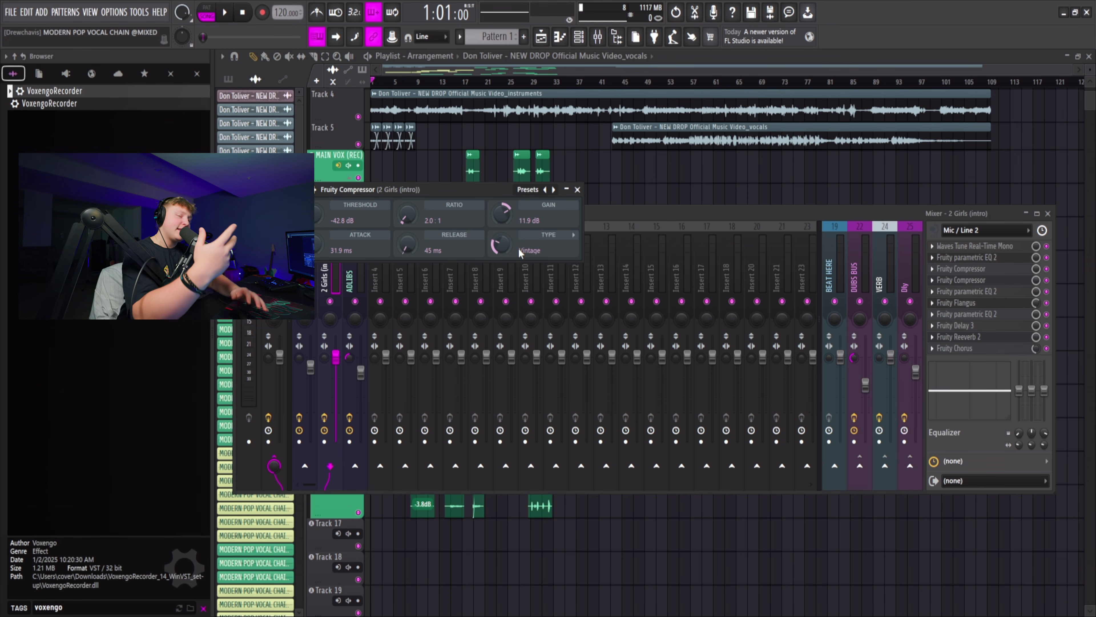
# Close the Fruity Compressor window, switch on the second Fruity Compressor on the 2 Girls (intro) track, and audition the vocal.
pyautogui.press('Escape')
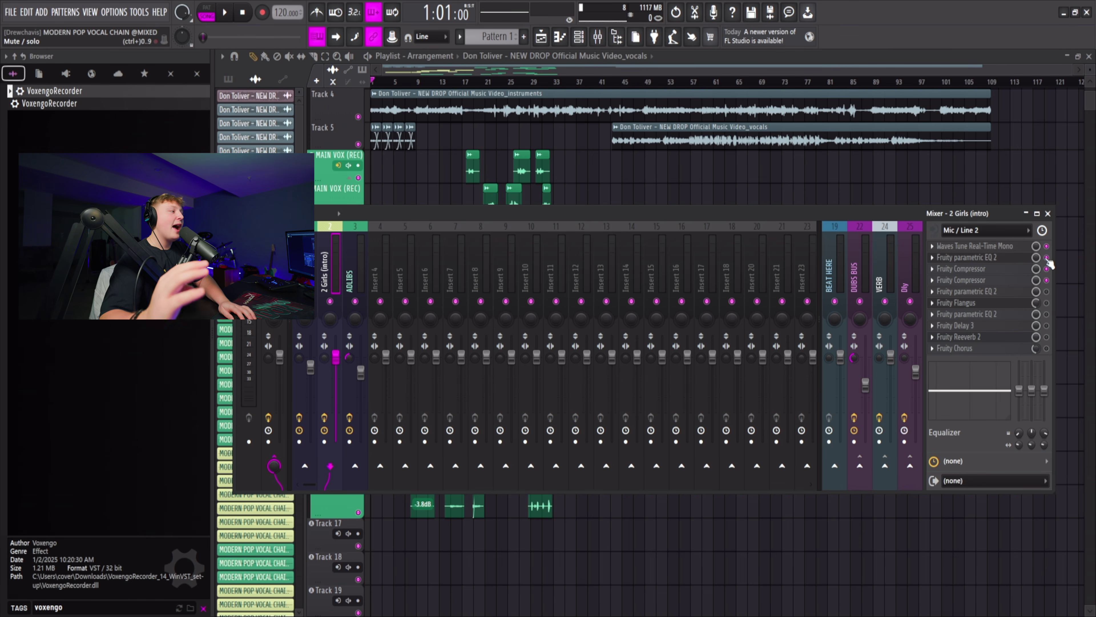
pyautogui.click(1047, 280)
pyautogui.press('space')
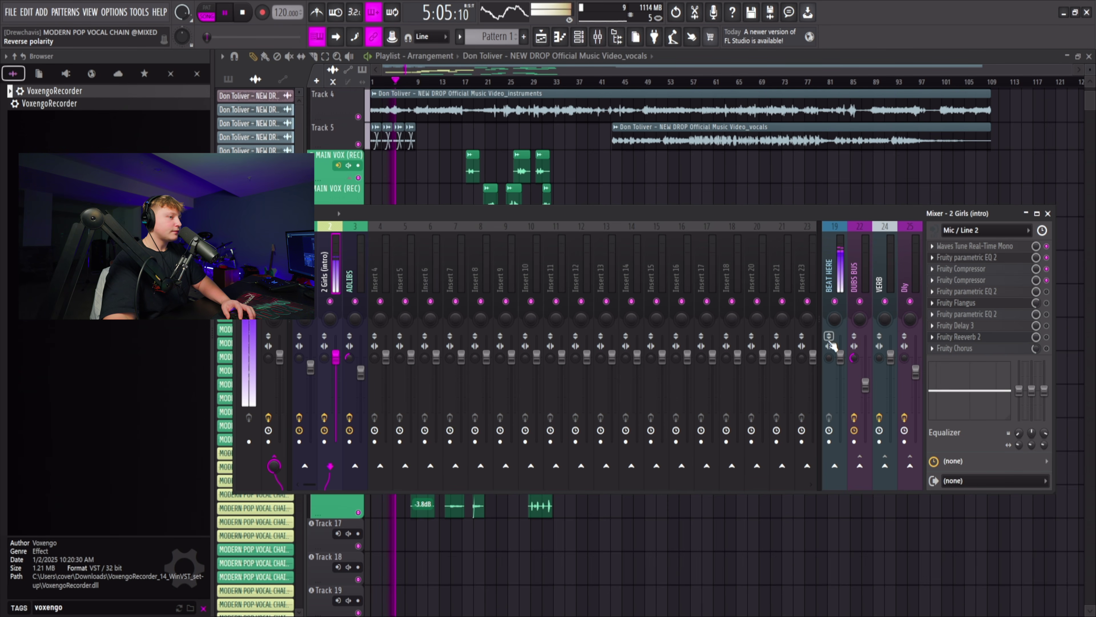
pyautogui.press('space')
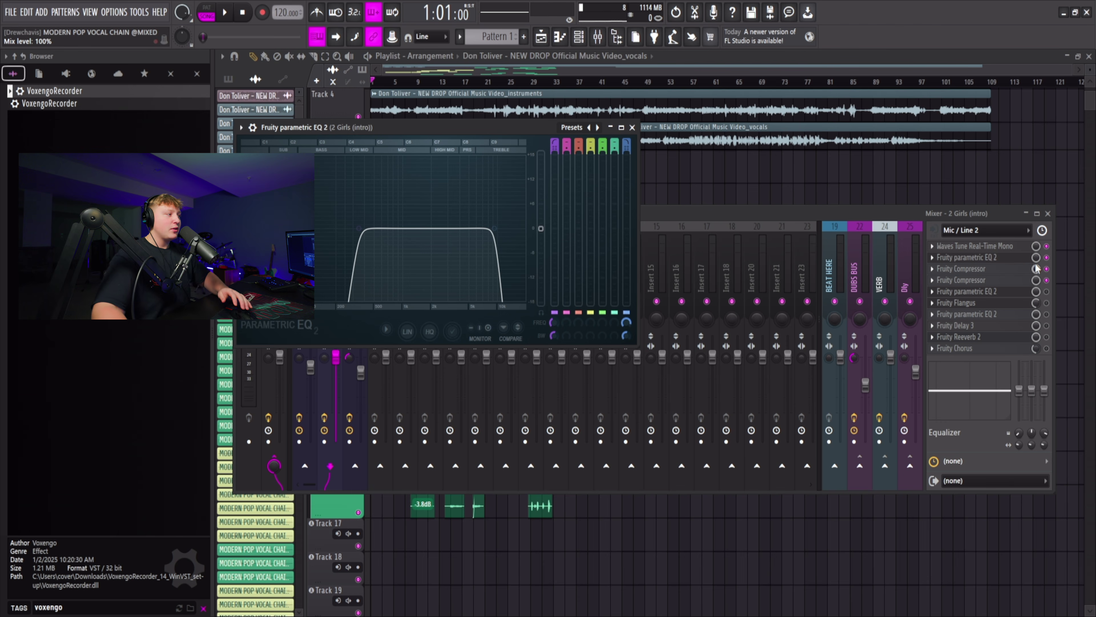
# Enable the Fruity parametric EQ 2 below the two compressors during playback of the intro vocal, then stop playback.
pyautogui.press('space')
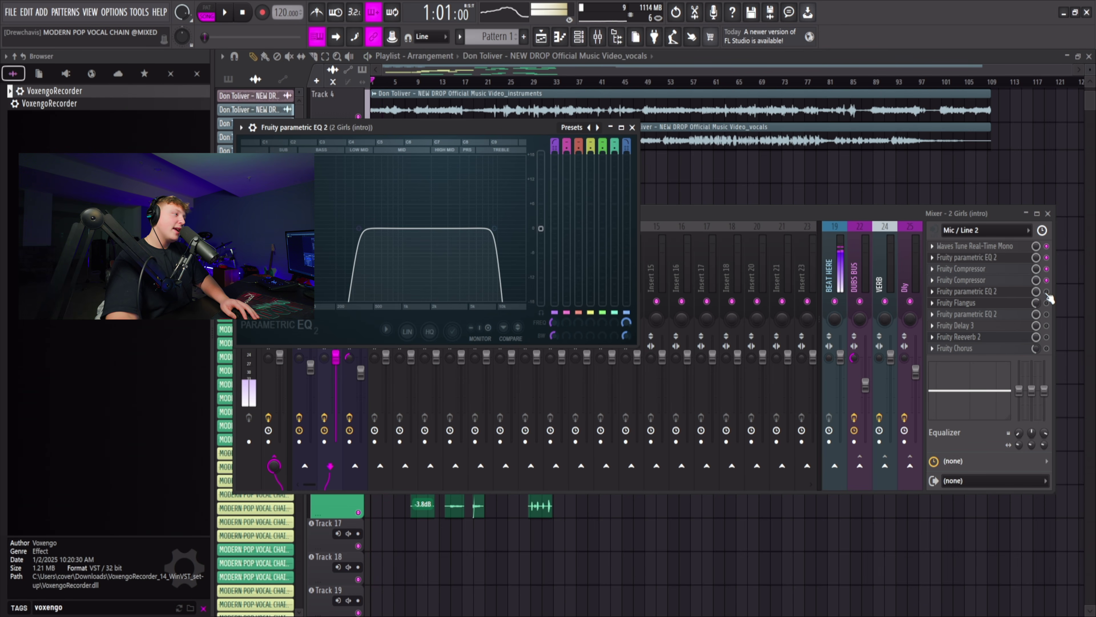
pyautogui.click(1049, 298)
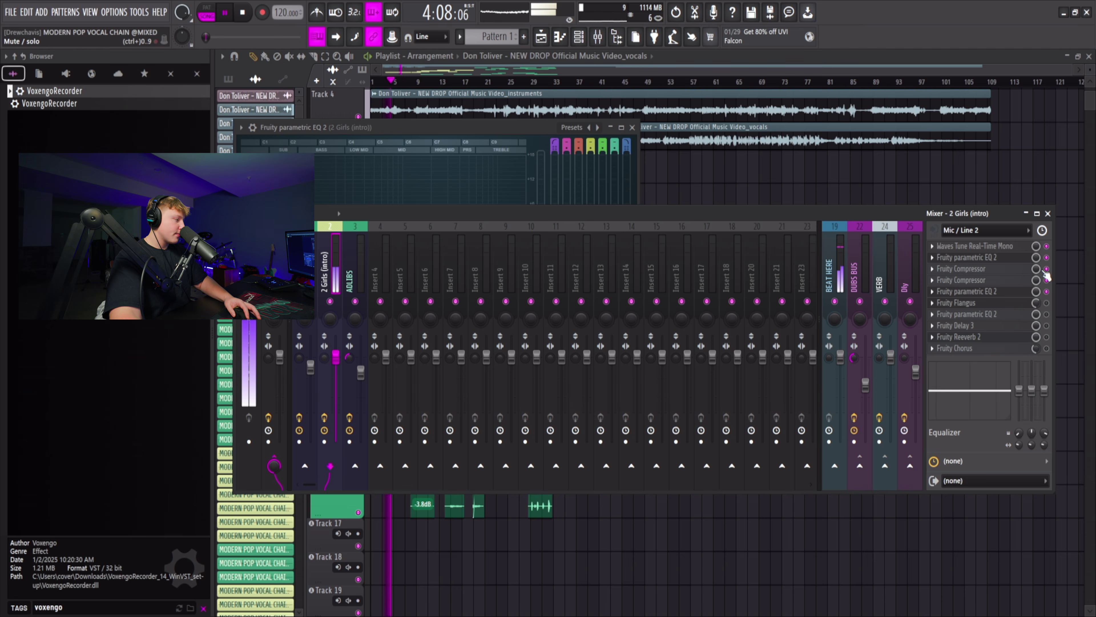
pyautogui.press('space')
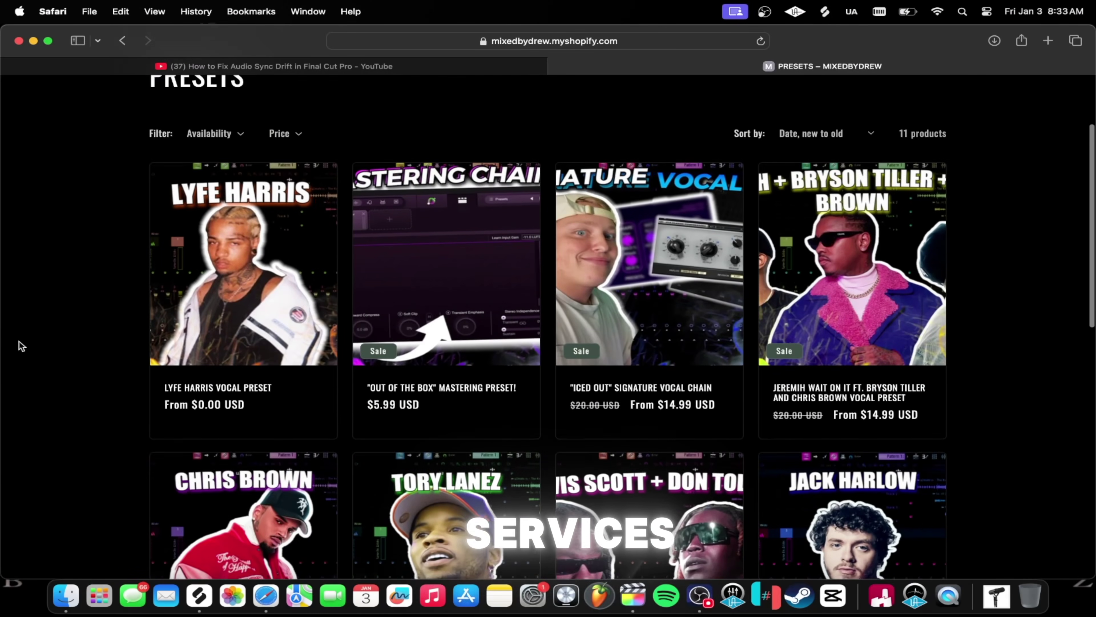
pyautogui.scroll(-6, 21, 345)
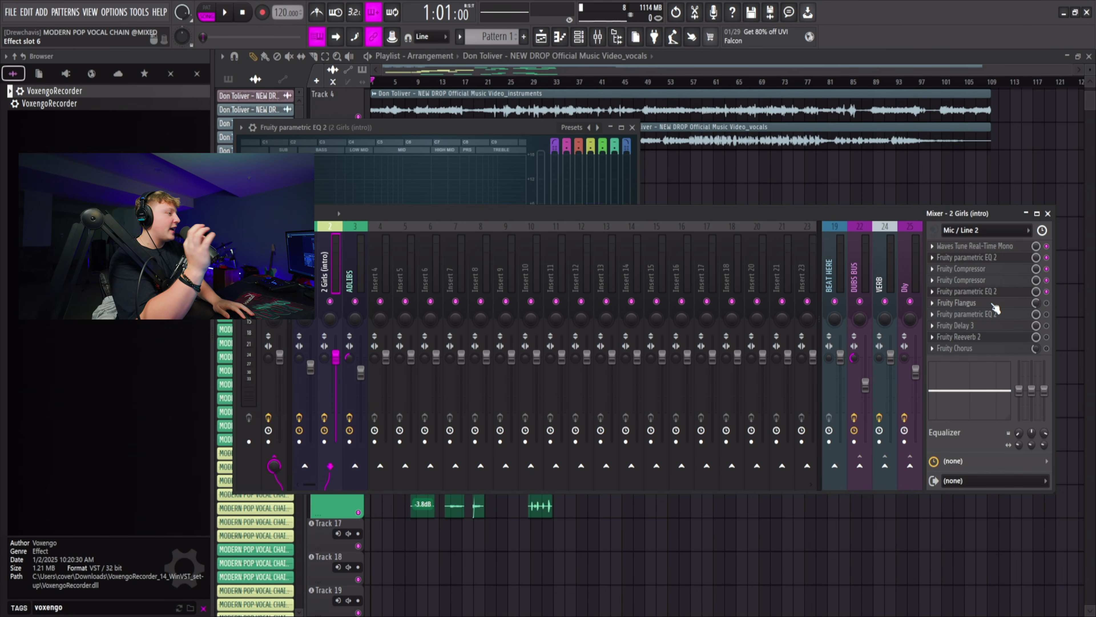
# Review the Fruity Flangus settings and enable the effect, comparing the intro vocal's playback without and with it.
pyautogui.click(993, 304)
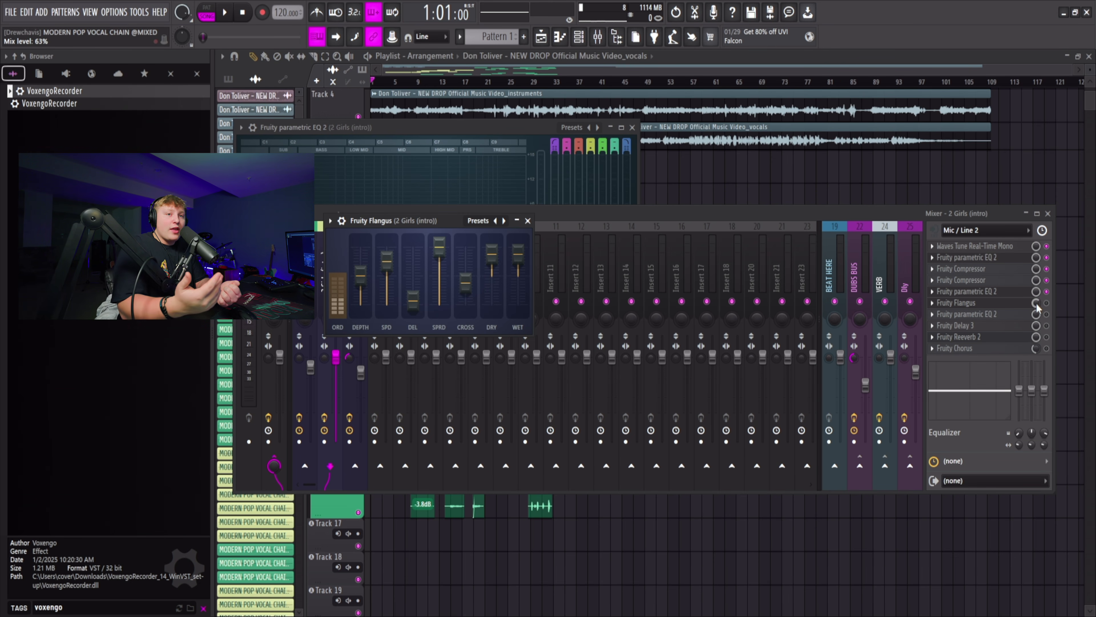
pyautogui.press('space')
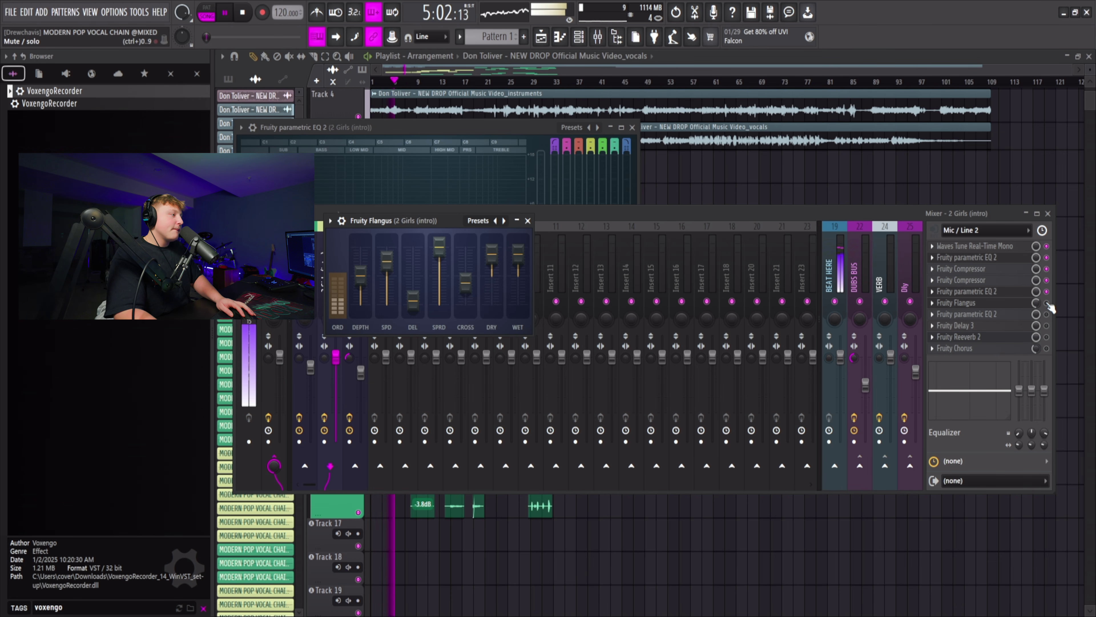
pyautogui.press('space')
pyautogui.press('Escape')
pyautogui.press('space')
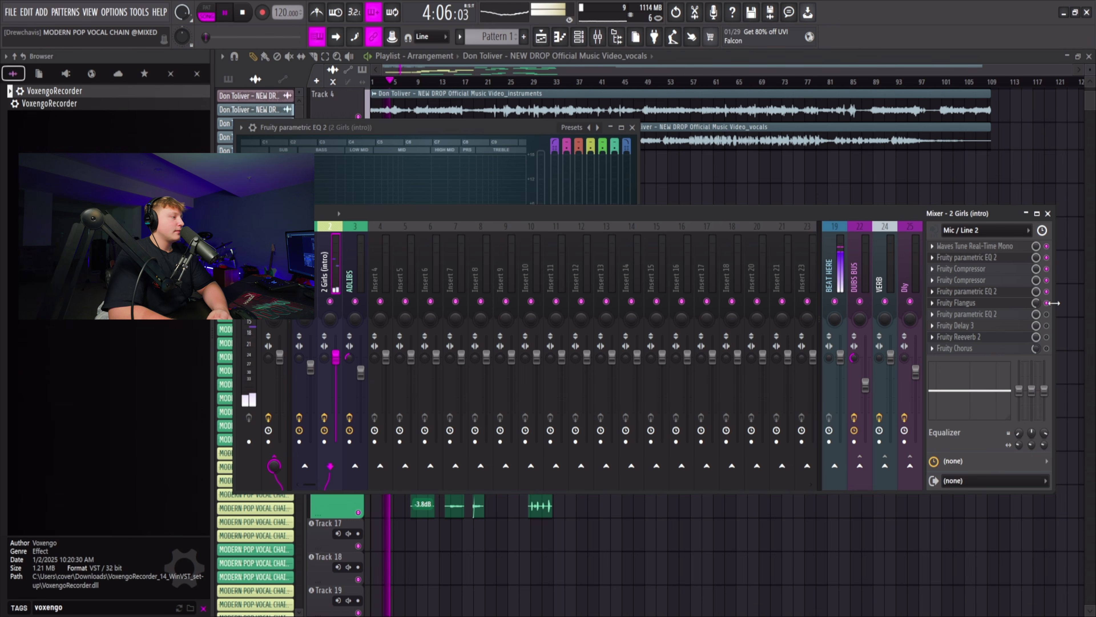
pyautogui.press('space')
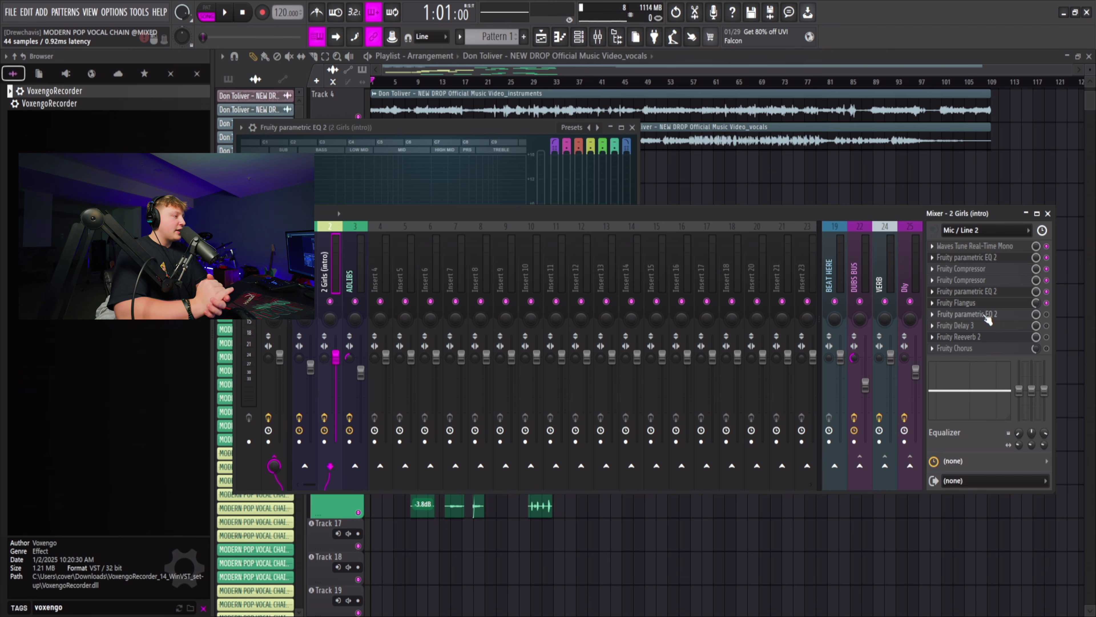
# Review the Fruity parametric EQ 2 curve after the Flangus and enable it, comparing the vocal without and with it.
pyautogui.click(988, 315)
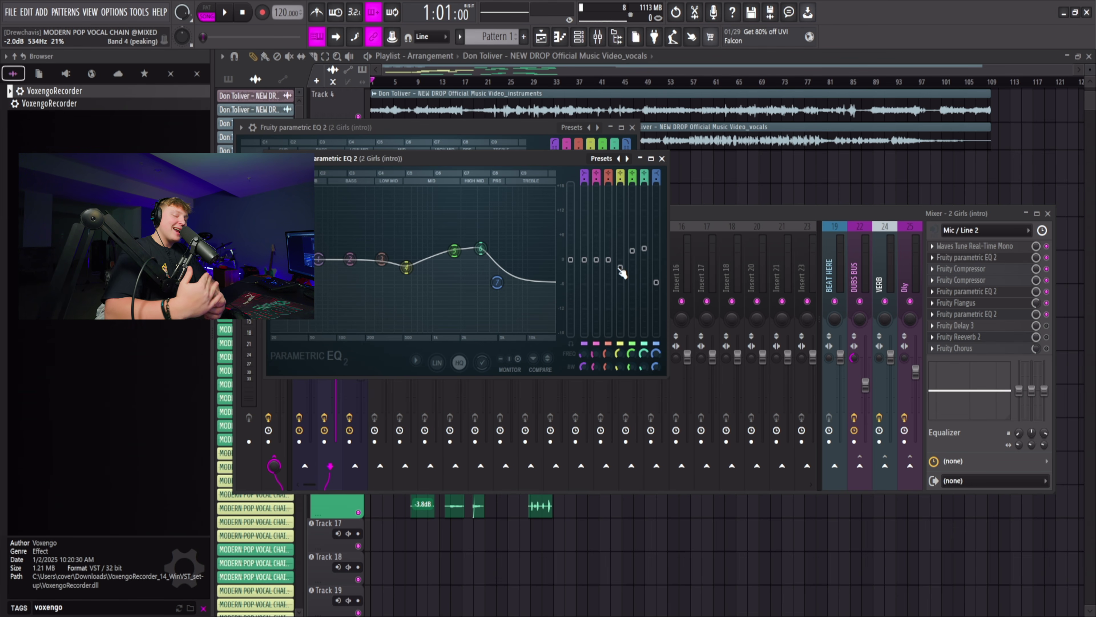
pyautogui.hotkey('ctrl', 's')
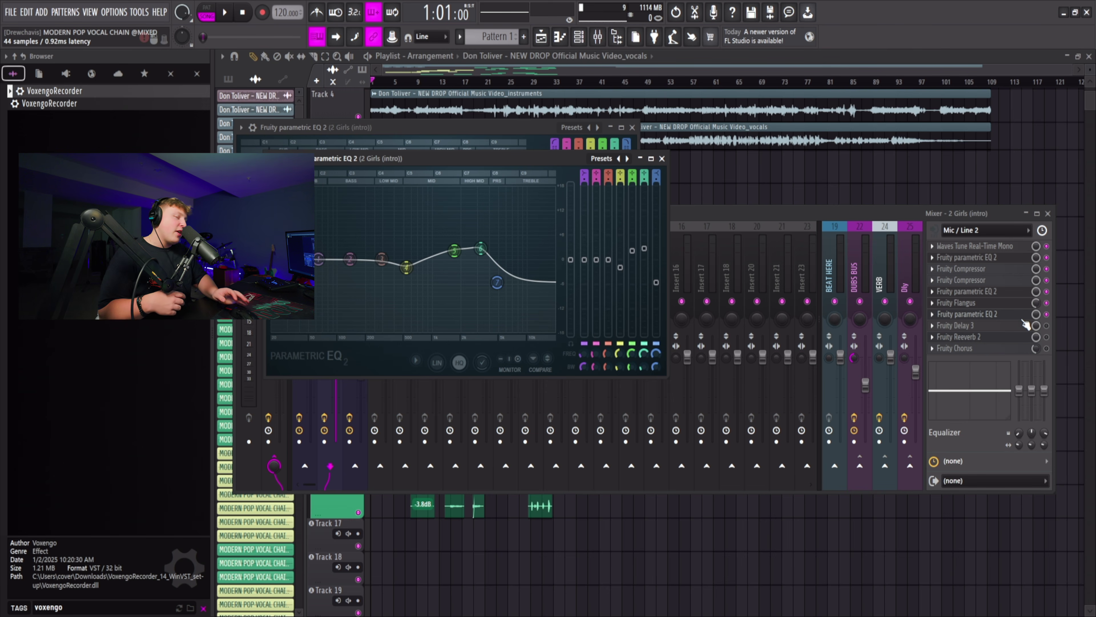
pyautogui.click(1026, 324)
pyautogui.press('space')
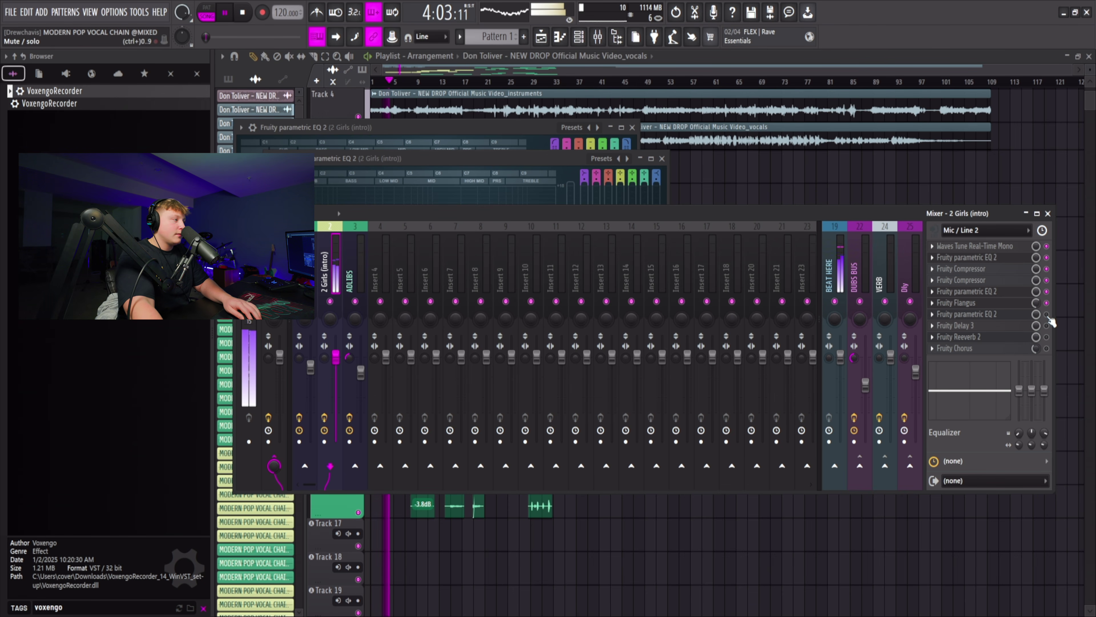
pyautogui.press('space')
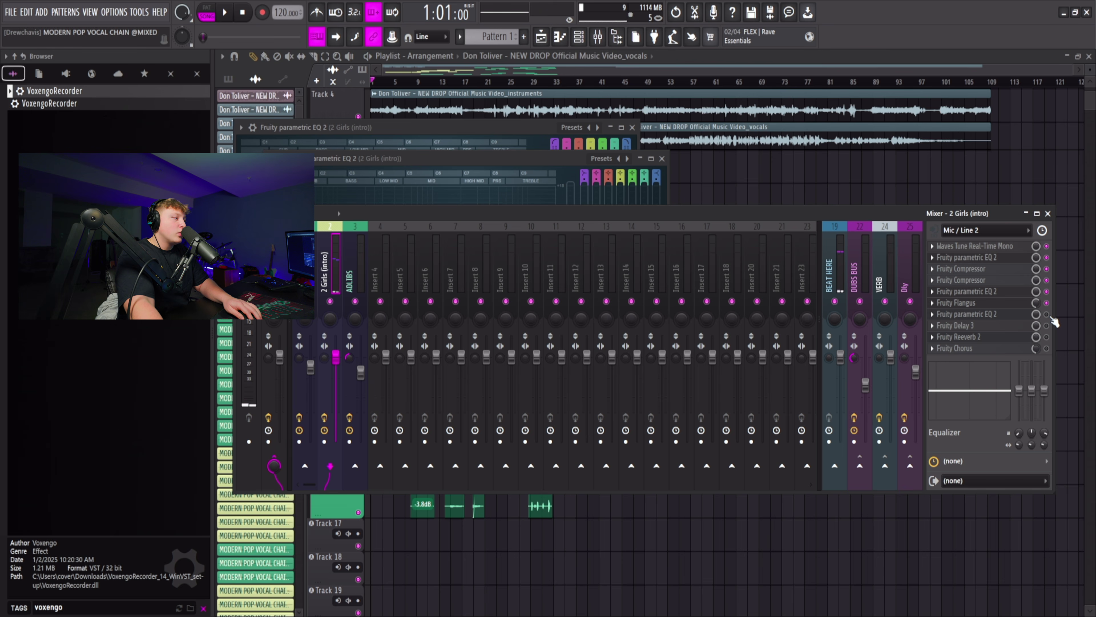
pyautogui.press('space')
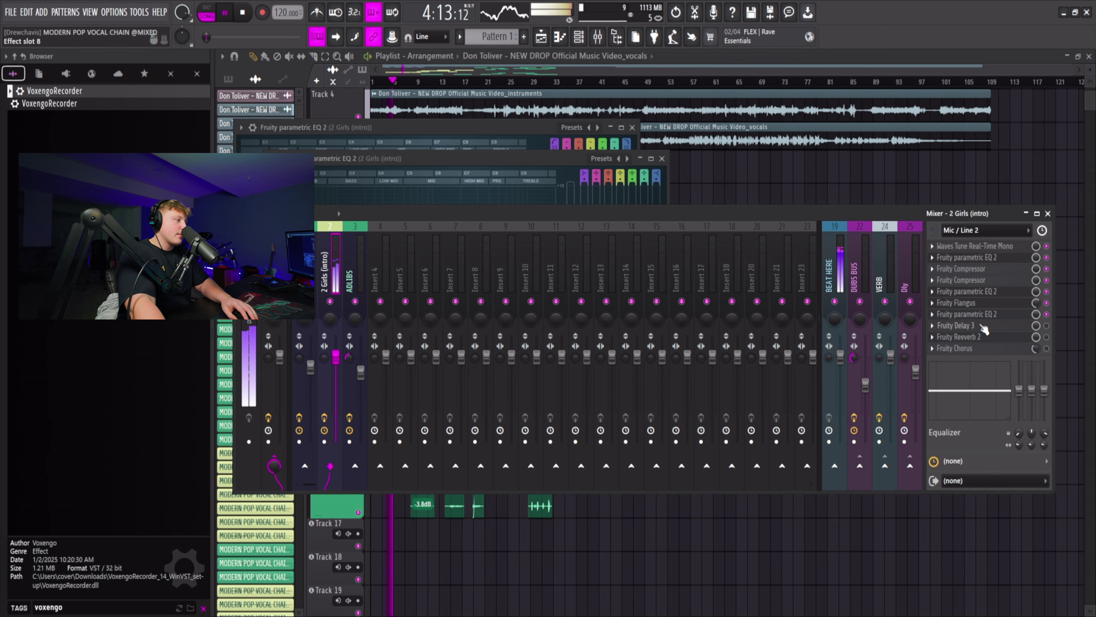
pyautogui.press('space')
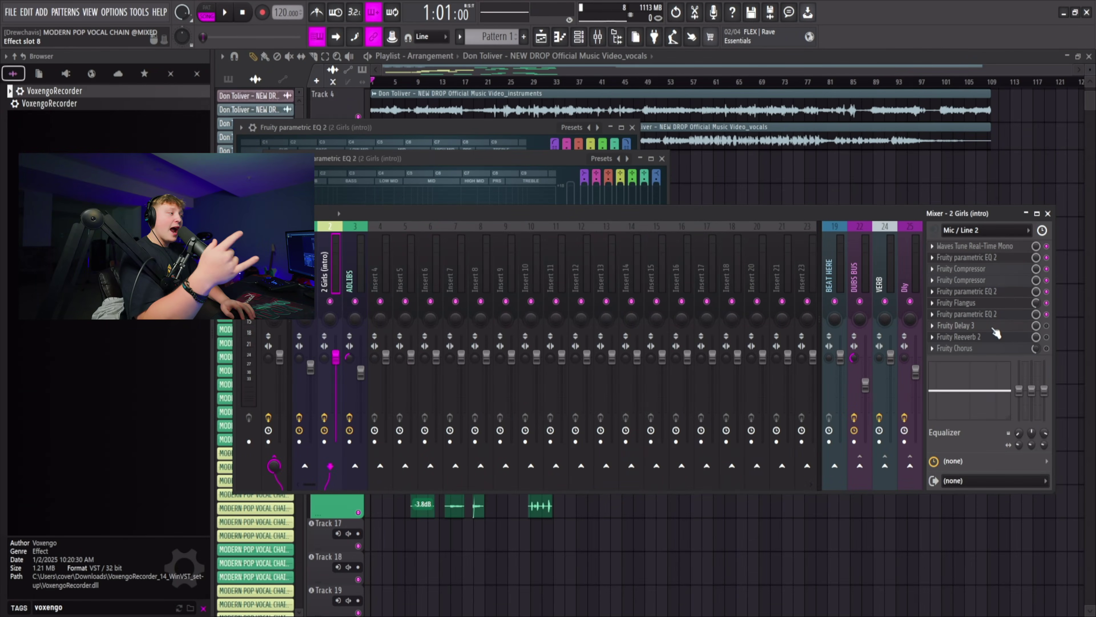
# Review the Fruity Delay 3 settings and enable the delay, comparing the intro vocal without and with it.
pyautogui.click(954, 326)
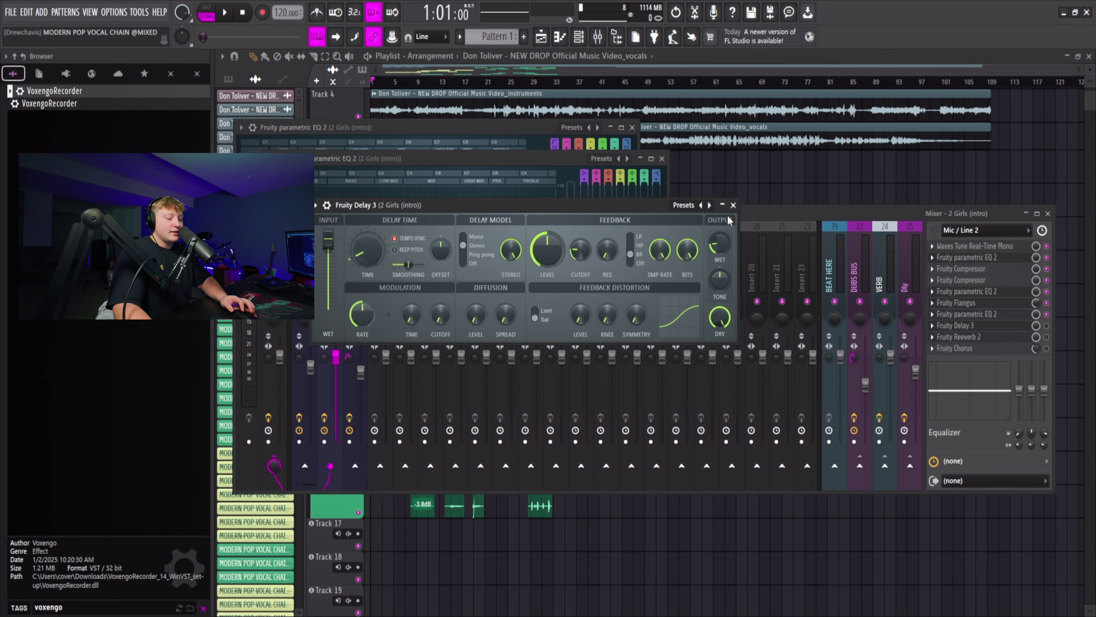
pyautogui.press('space')
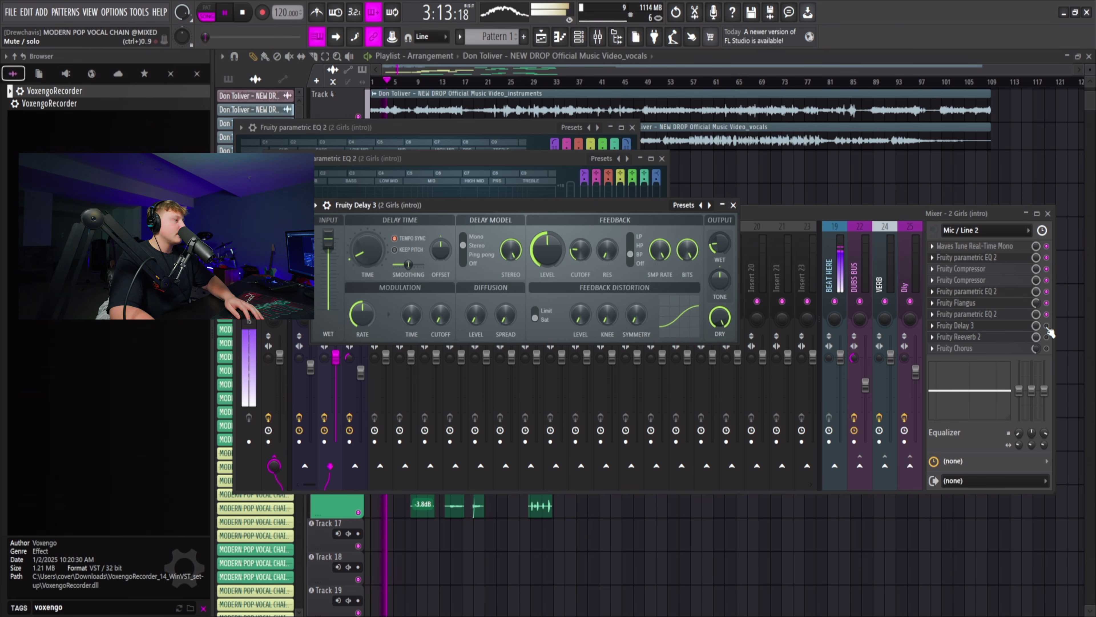
pyautogui.press('space')
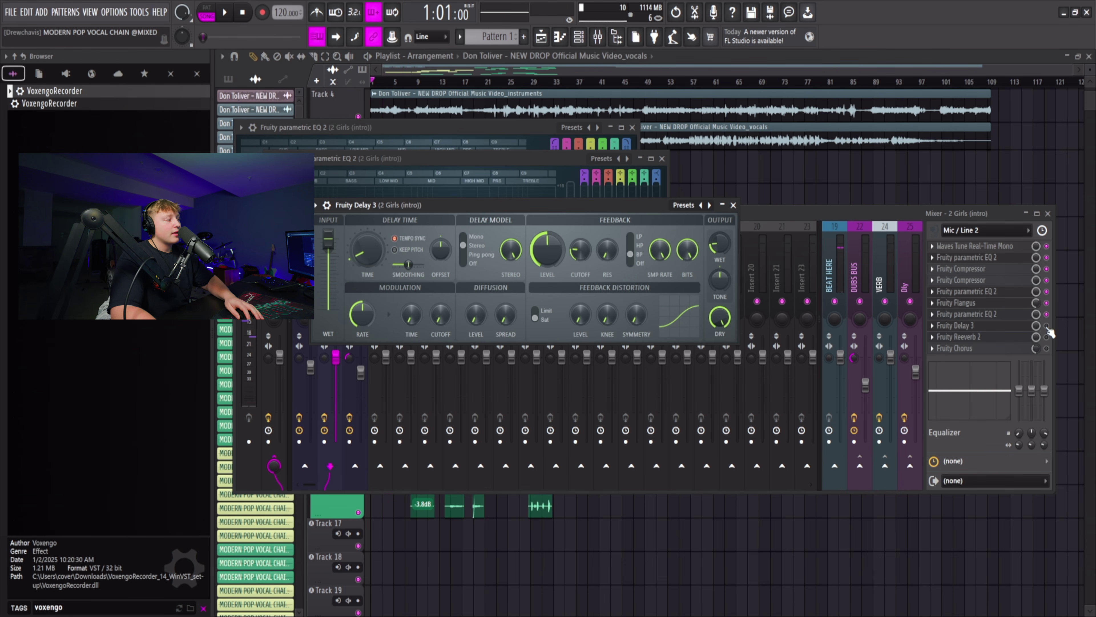
pyautogui.click(1048, 327)
pyautogui.press('space')
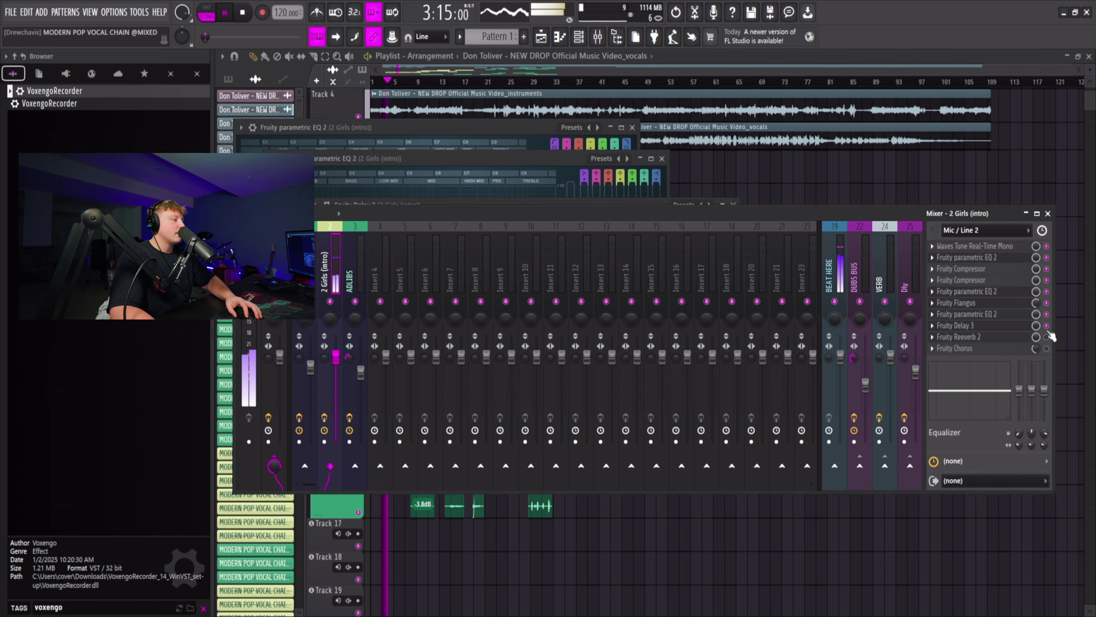
pyautogui.press('space')
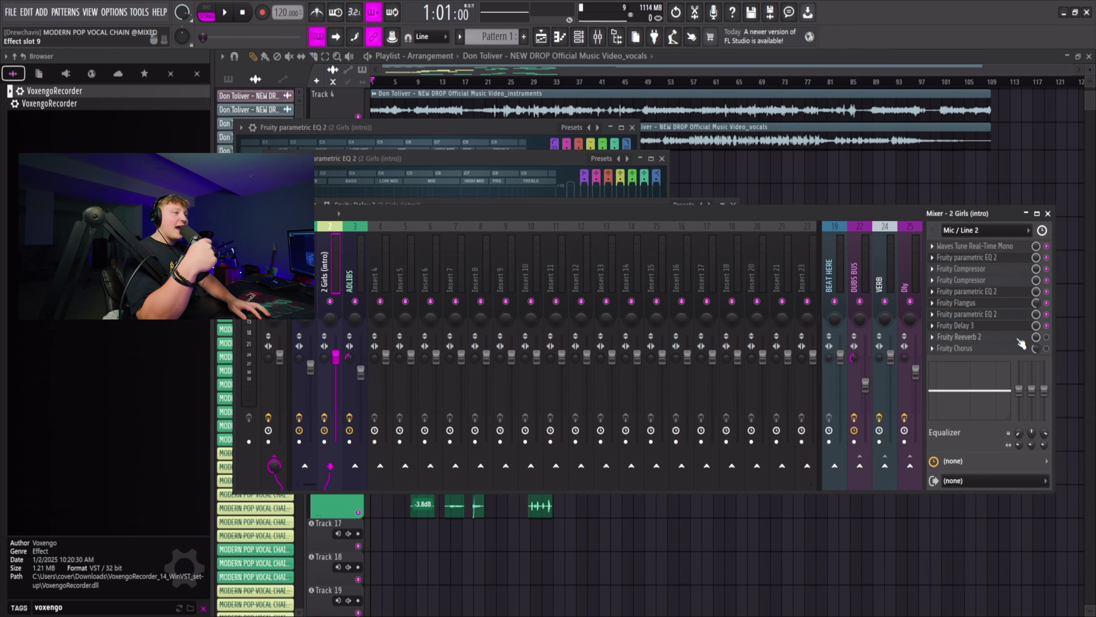
# Review the Fruity Reeverb 2 settings and enable the reverb, comparing the intro vocal without and with it.
pyautogui.click(999, 339)
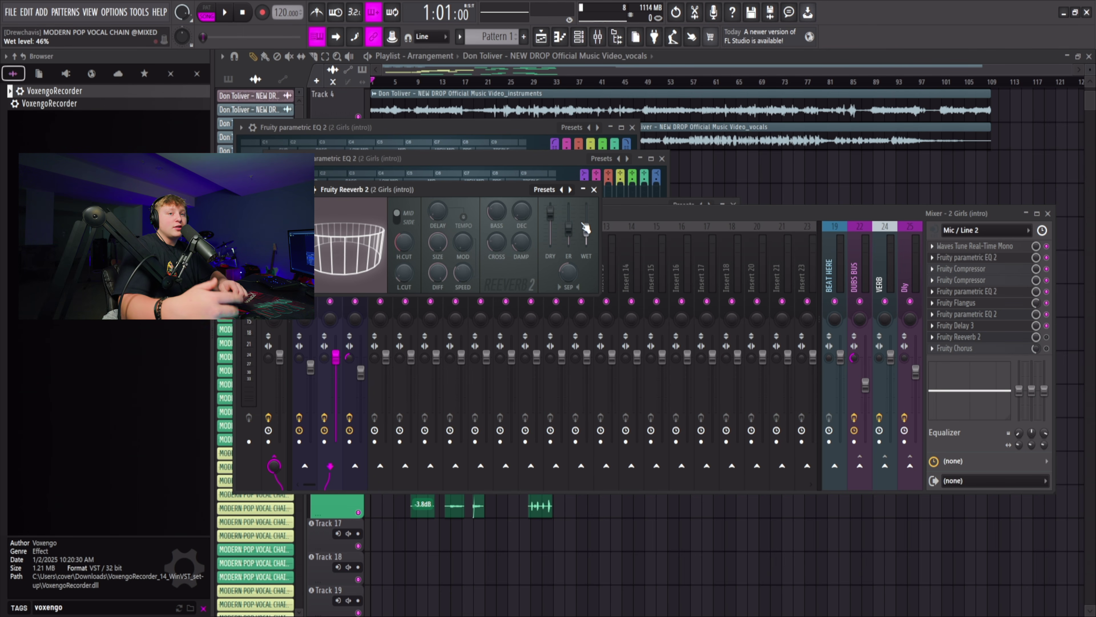
pyautogui.press('space')
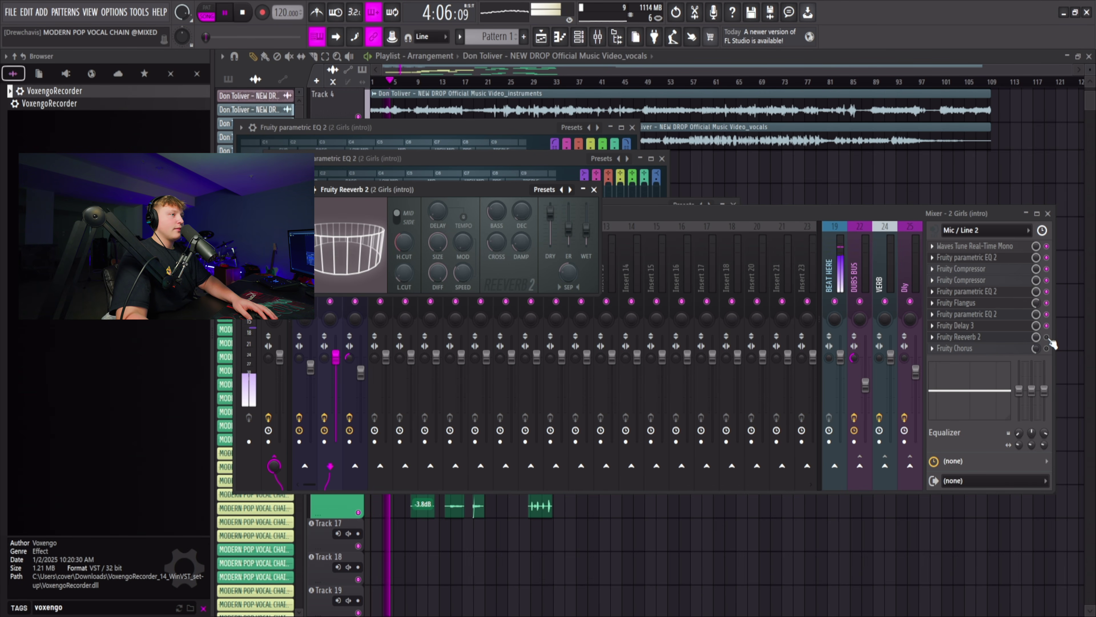
pyautogui.press('space')
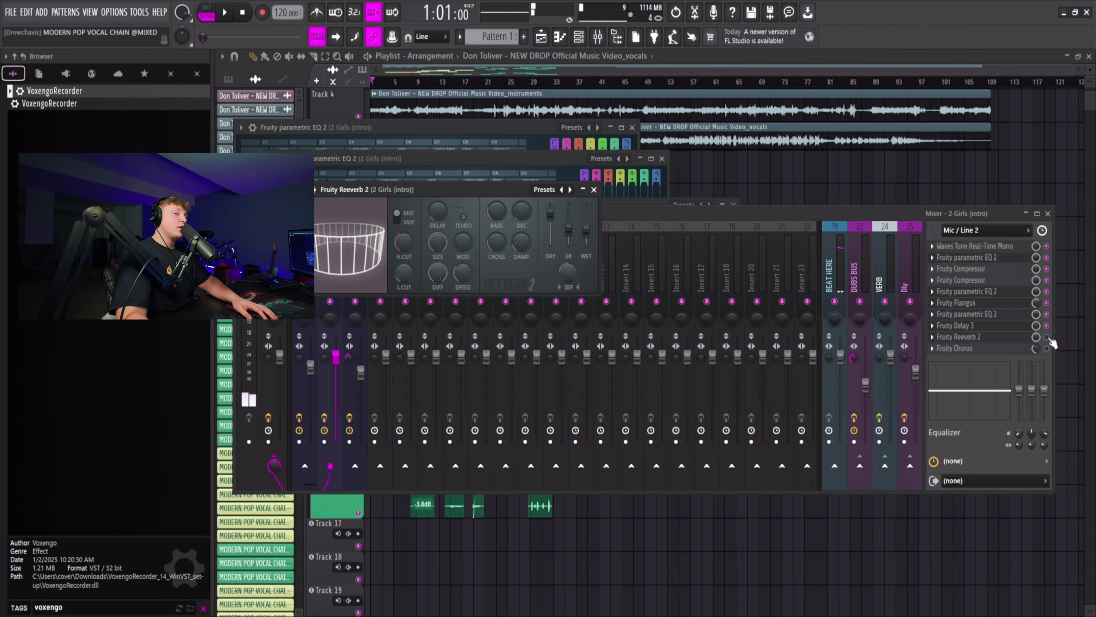
pyautogui.click(1052, 342)
pyautogui.press('space')
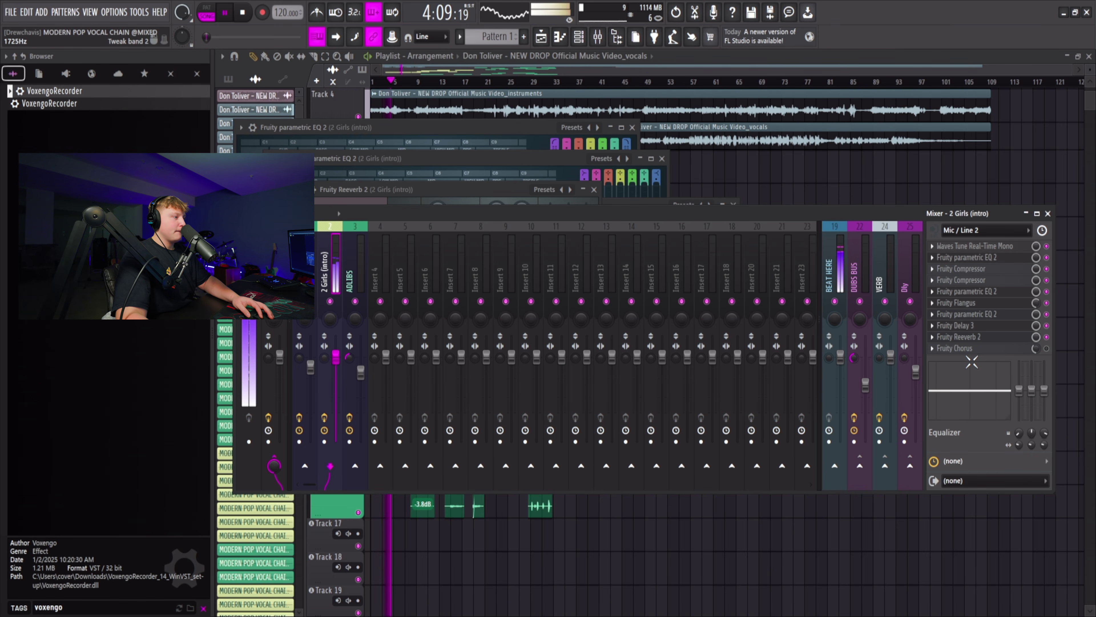
pyautogui.press('space')
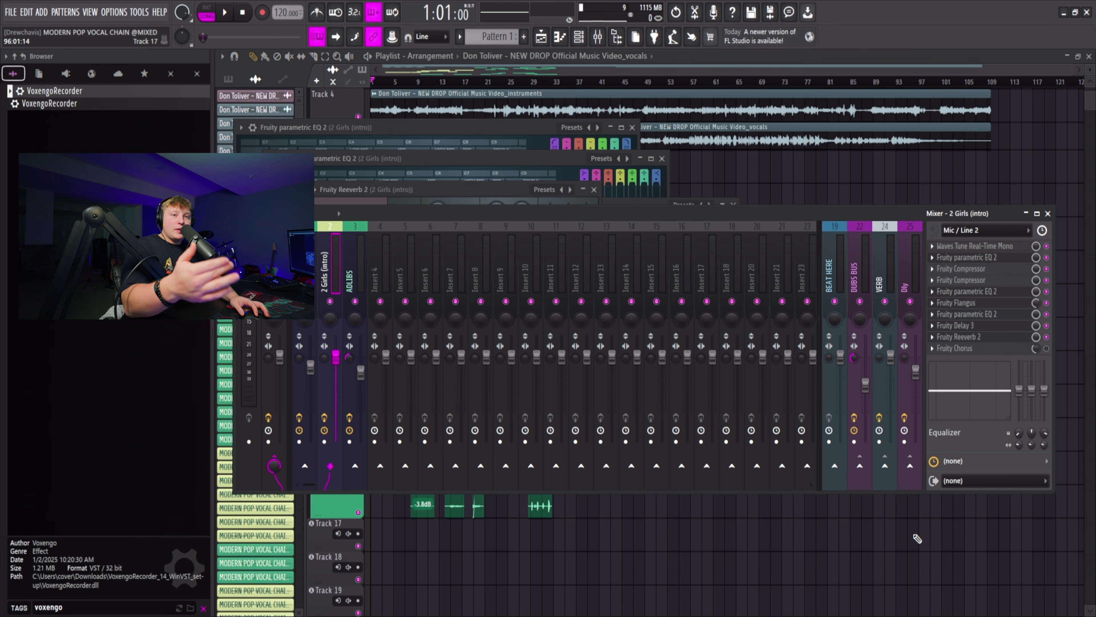
# Enable Fruity Chorus, compare the intro vocal without and with it, and close the post-Flangus parametric EQ window.
pyautogui.press('space')
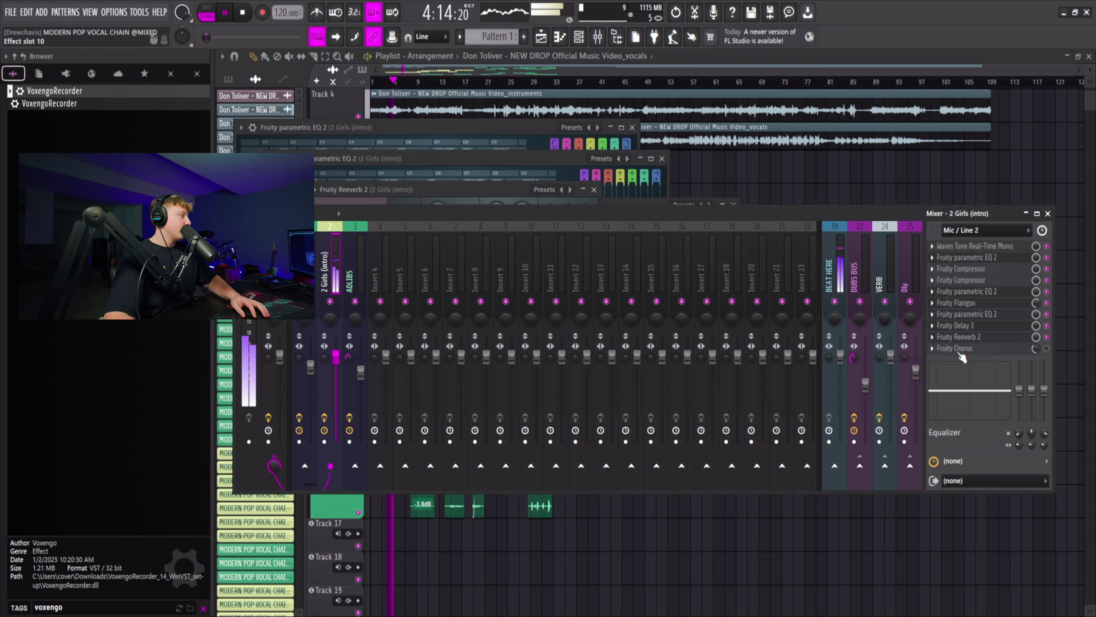
pyautogui.press('space')
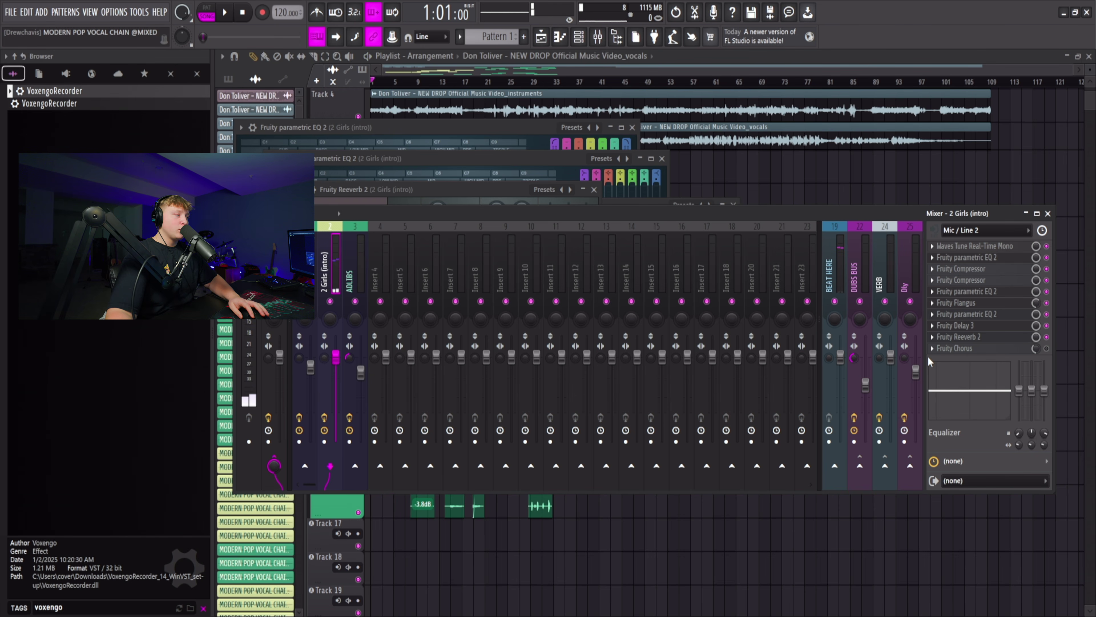
pyautogui.press('space')
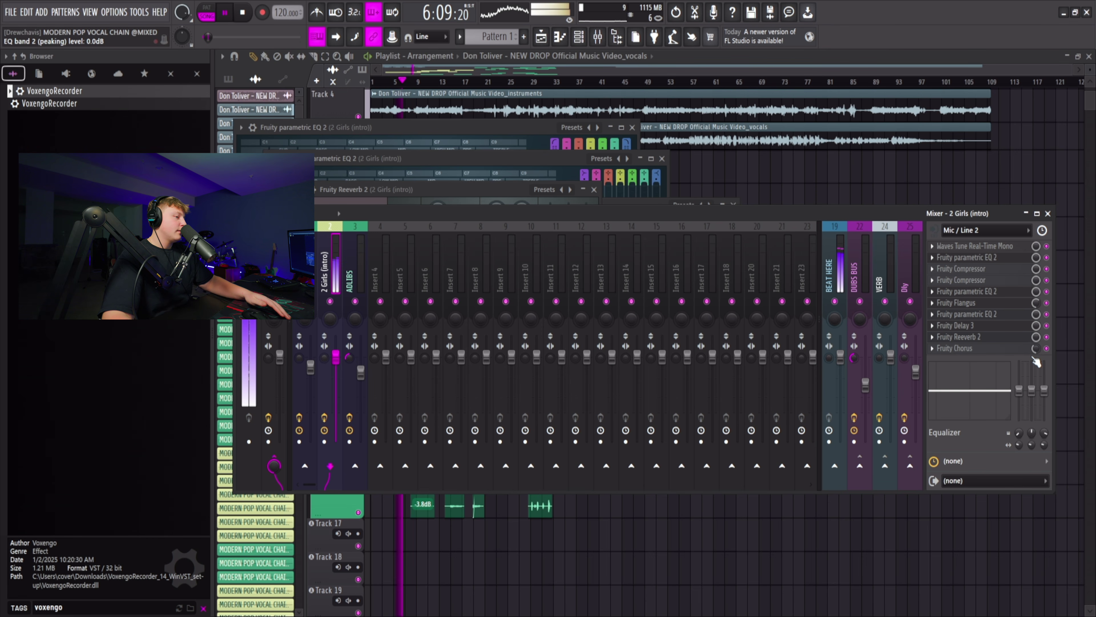
pyautogui.click(662, 158)
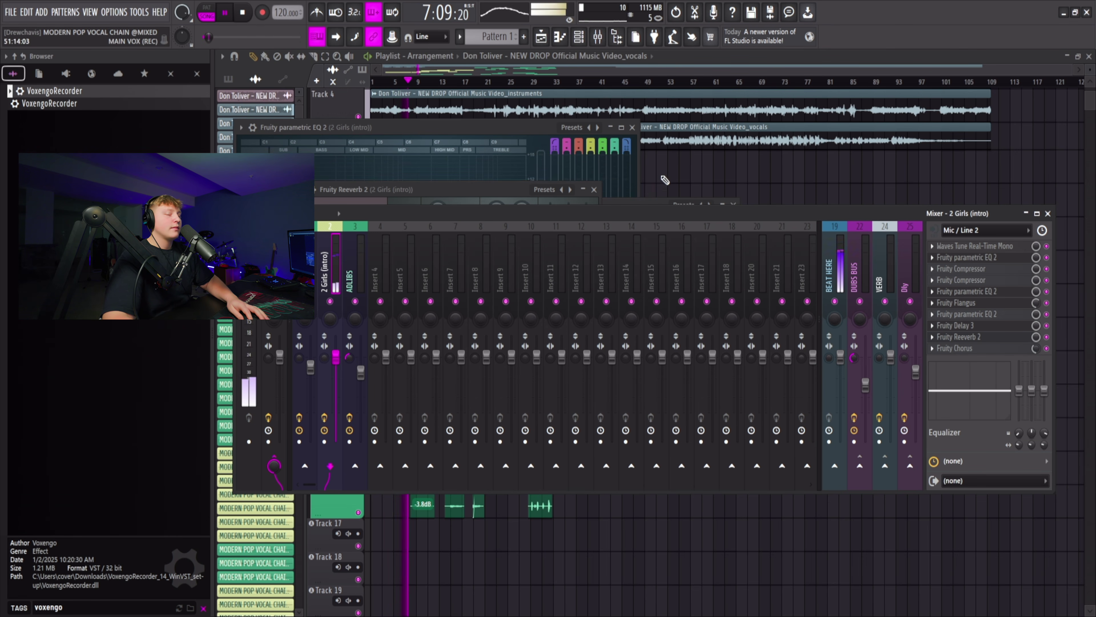